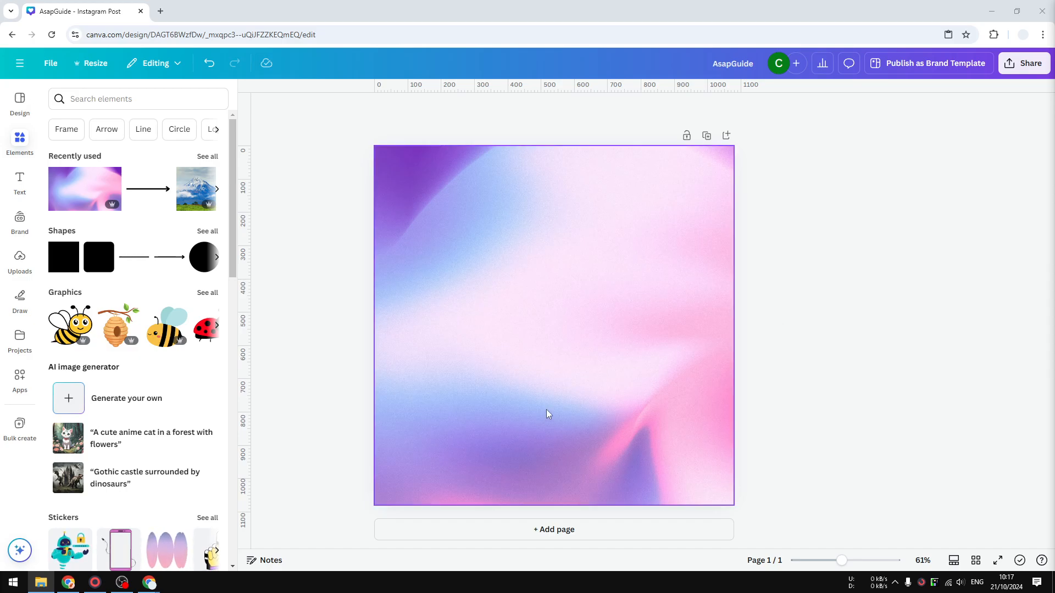
# - Search the design templates for "Before After" and apply the Beige Minimalist Skincare Before and After Instagram Post template
pyautogui.click(606, 346)
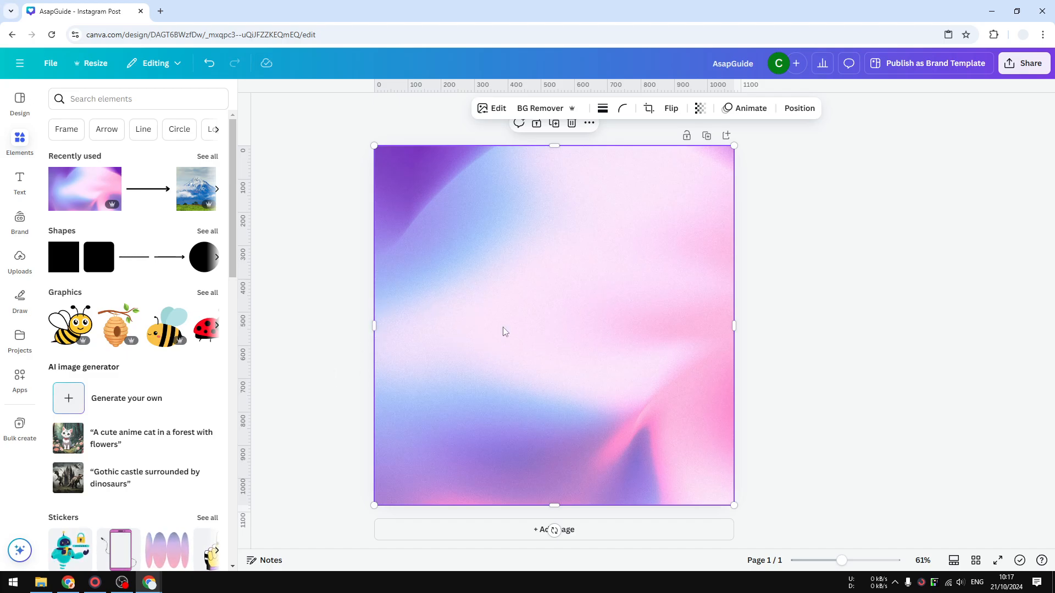
pyautogui.click(21, 104)
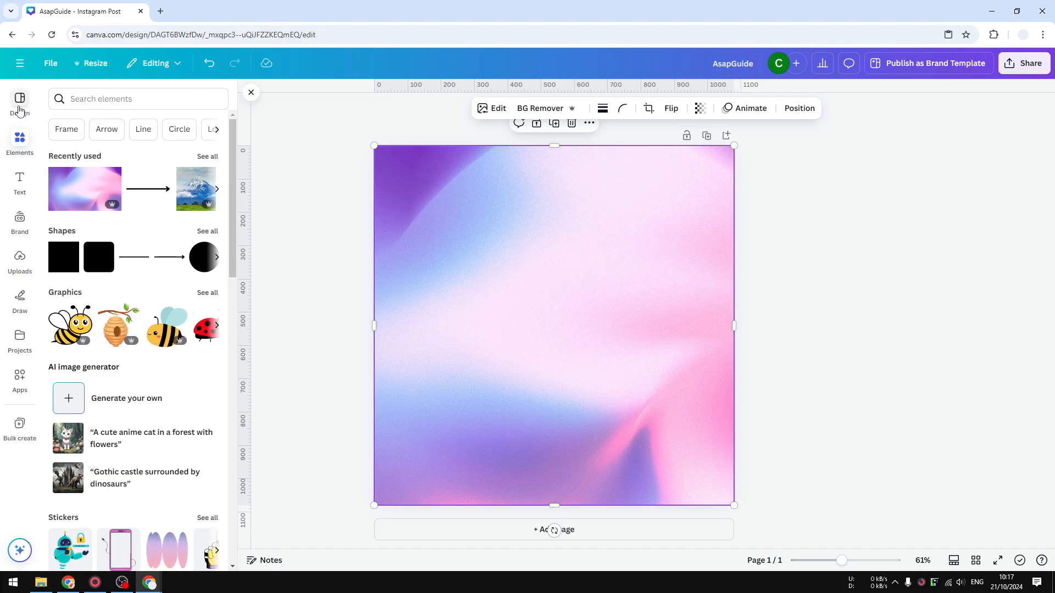
pyautogui.click(113, 96)
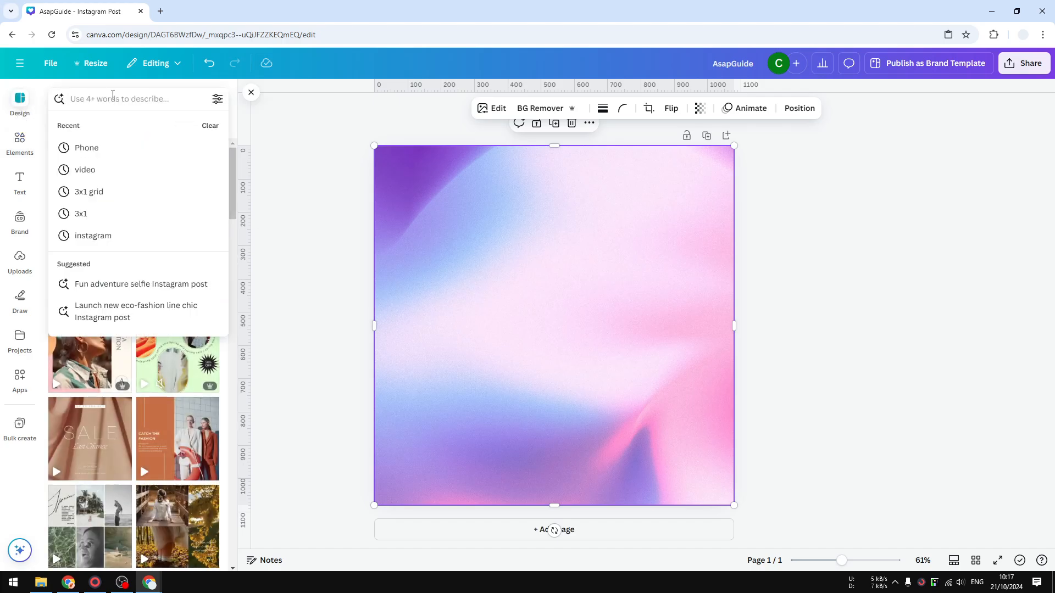
pyautogui.write('Before A')
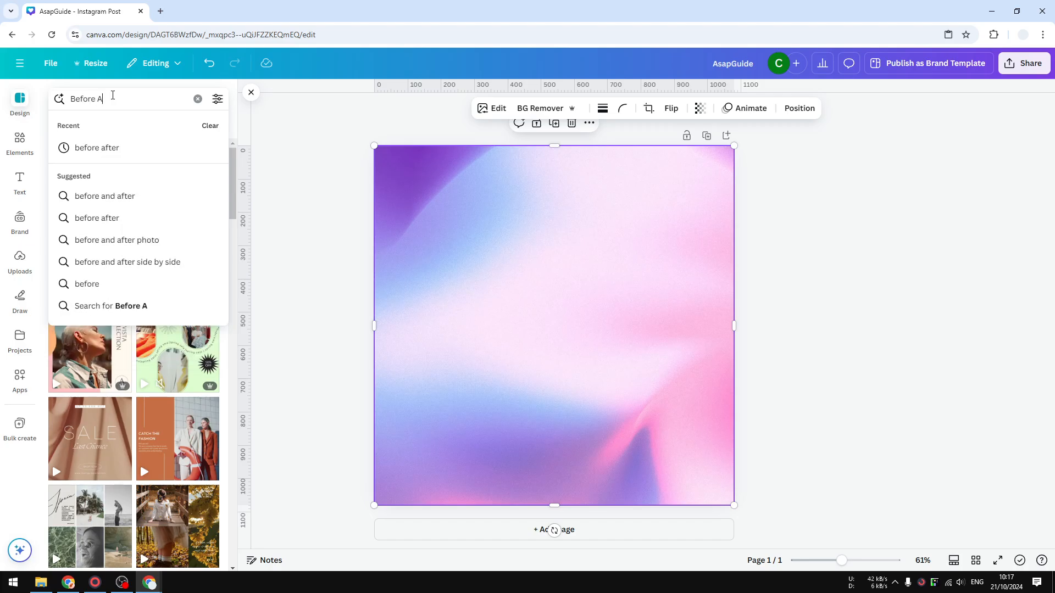
pyautogui.write('fter')
pyautogui.press('Return')
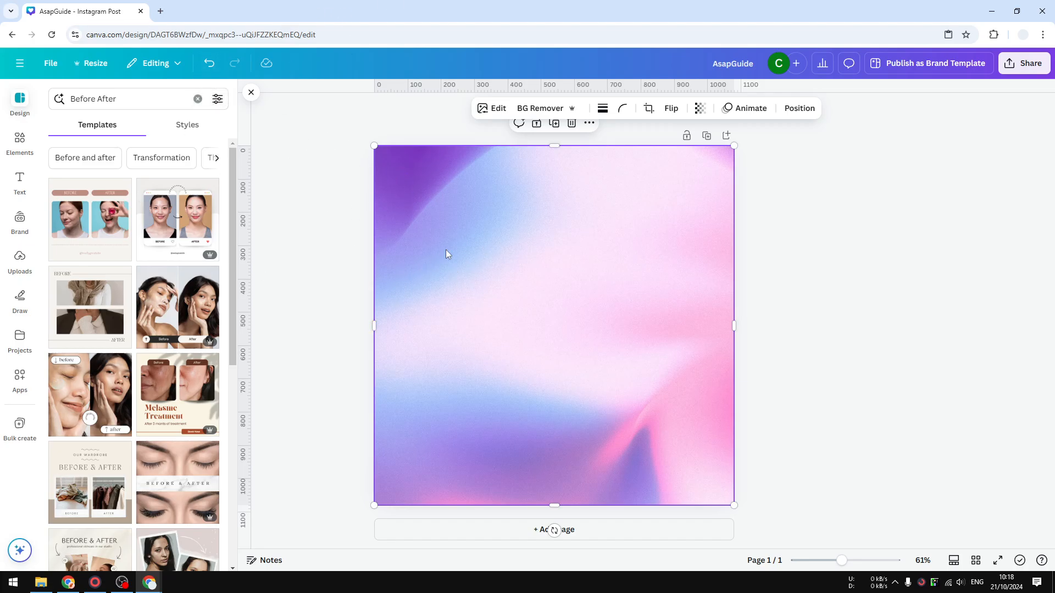
pyautogui.click(173, 303)
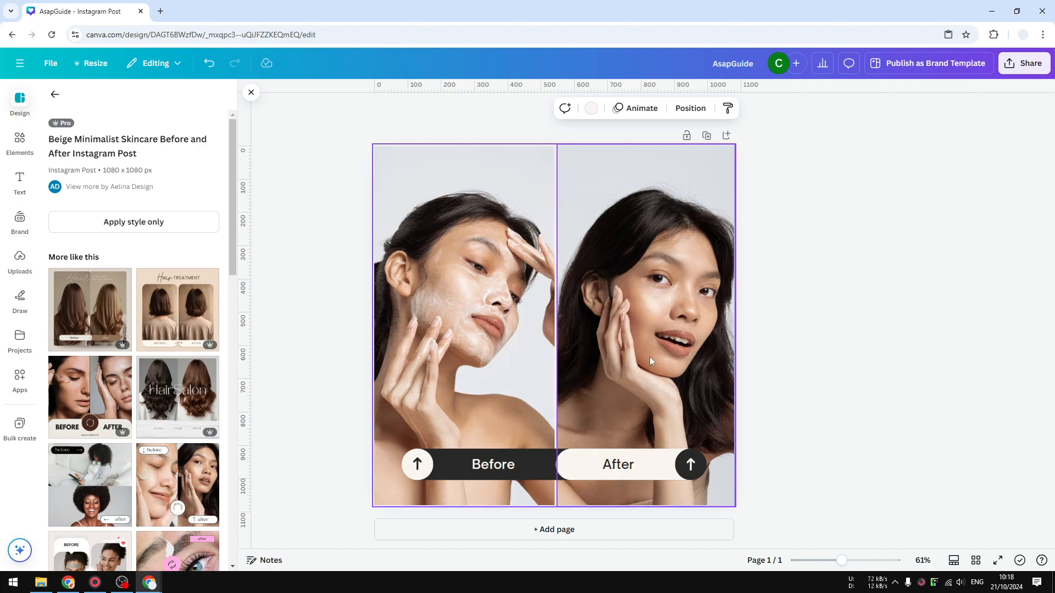
# - Add a second page to the design and search the elements for "Frame"
pyautogui.click(555, 530)
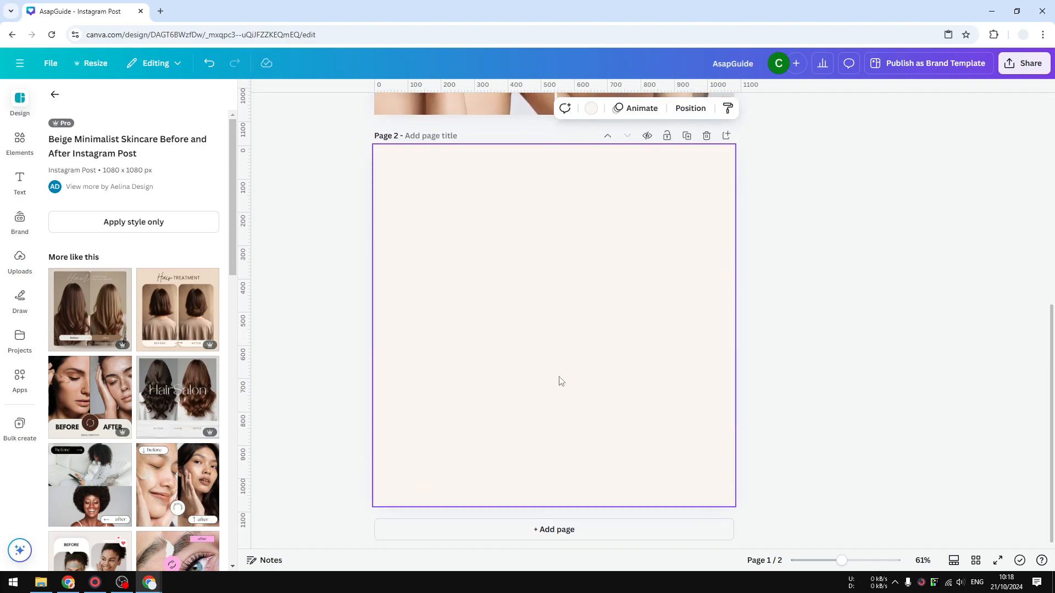
pyautogui.click(22, 144)
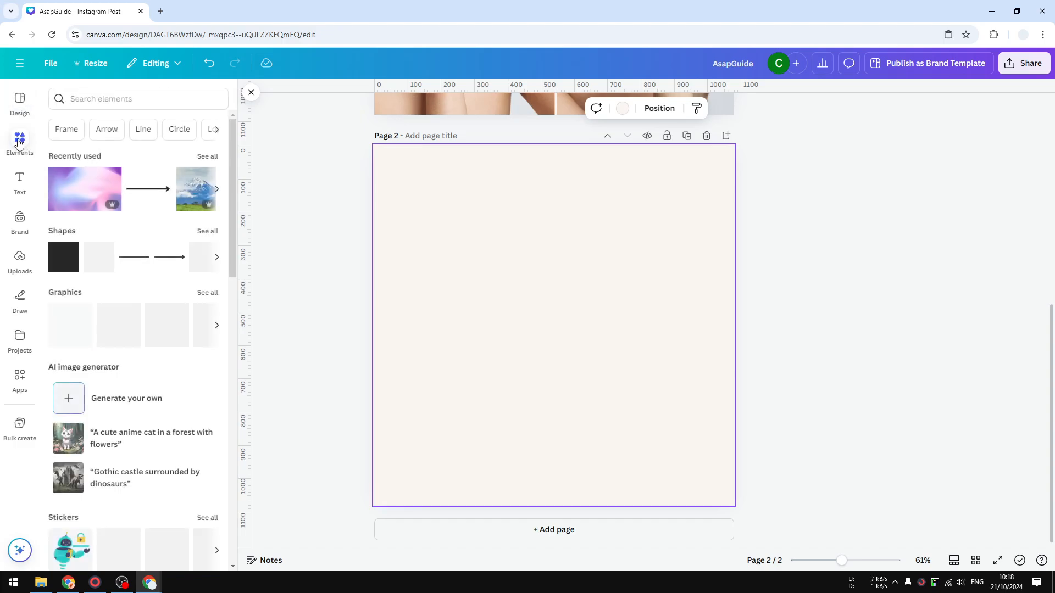
pyautogui.click(116, 99)
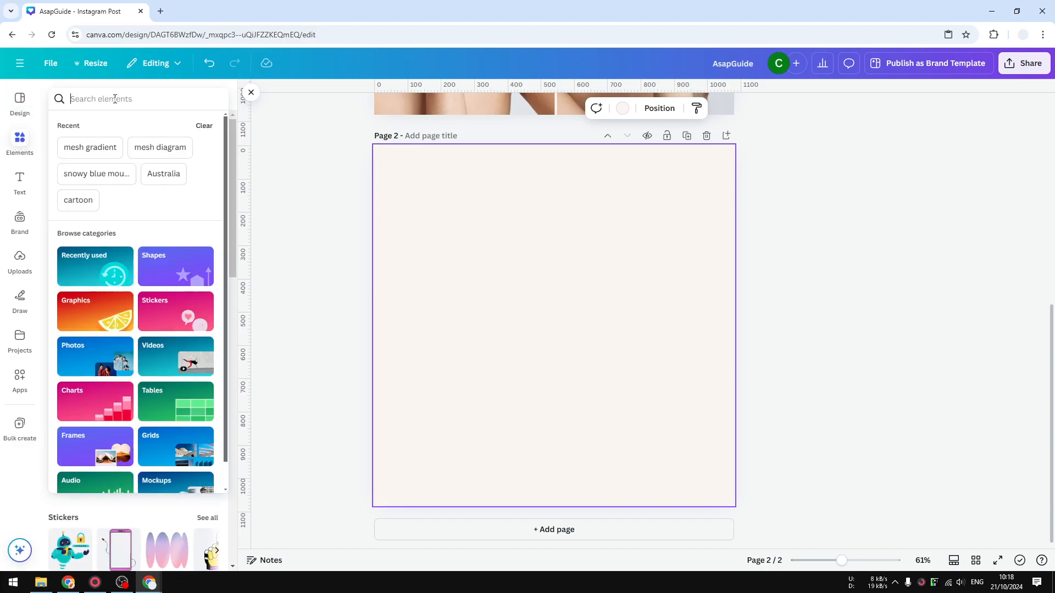
pyautogui.write('Frame')
pyautogui.press('Return')
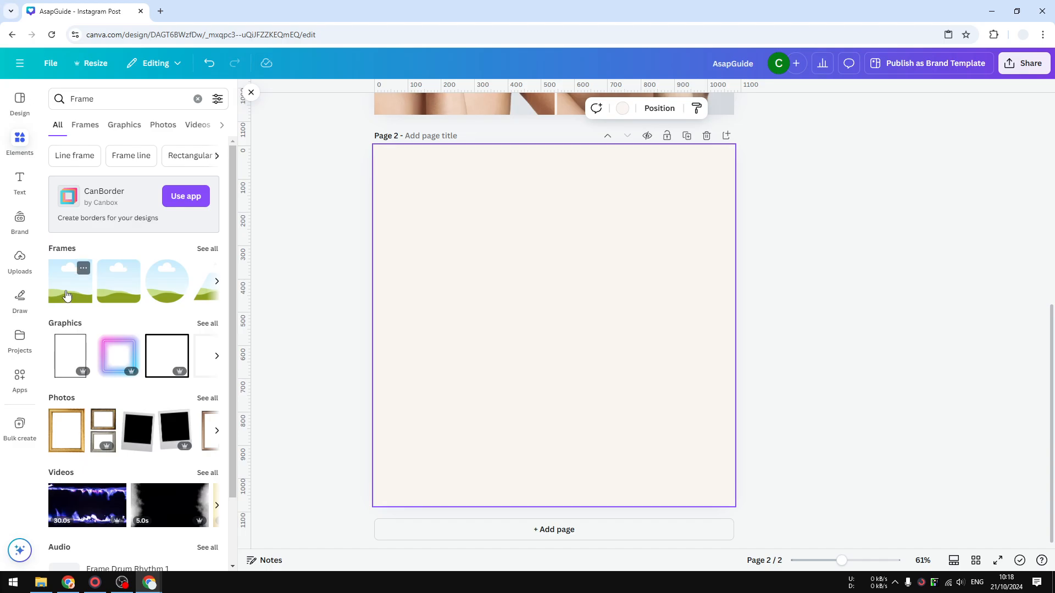
# - Insert the square frame on page 2 and resize it to fill the left half of the page at full height
pyautogui.click(66, 296)
pyautogui.moveTo(589, 299); pyautogui.dragTo(497, 204)
pyautogui.moveTo(558, 233)
pyautogui.mouseDown()
pyautogui.moveTo(544, 236)
pyautogui.moveTo(557, 237)
pyautogui.mouseUp()
pyautogui.moveTo(465, 329); pyautogui.dragTo(492, 505)
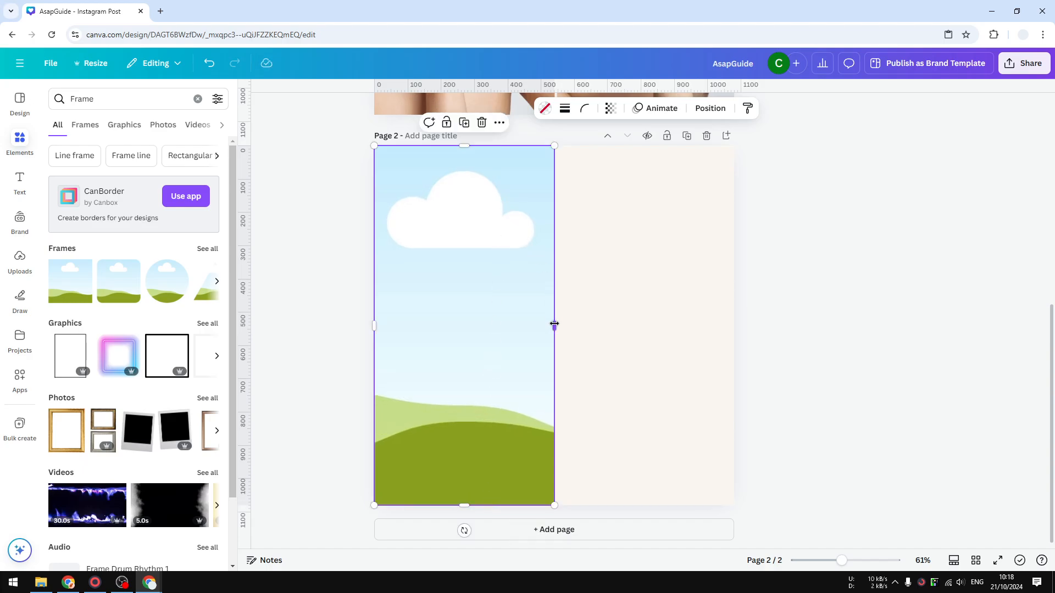
pyautogui.moveTo(553, 323); pyautogui.dragTo(551, 320)
# - Duplicate the frame and place the copy so it fills the right half of page 2
pyautogui.rightClick(523, 227)
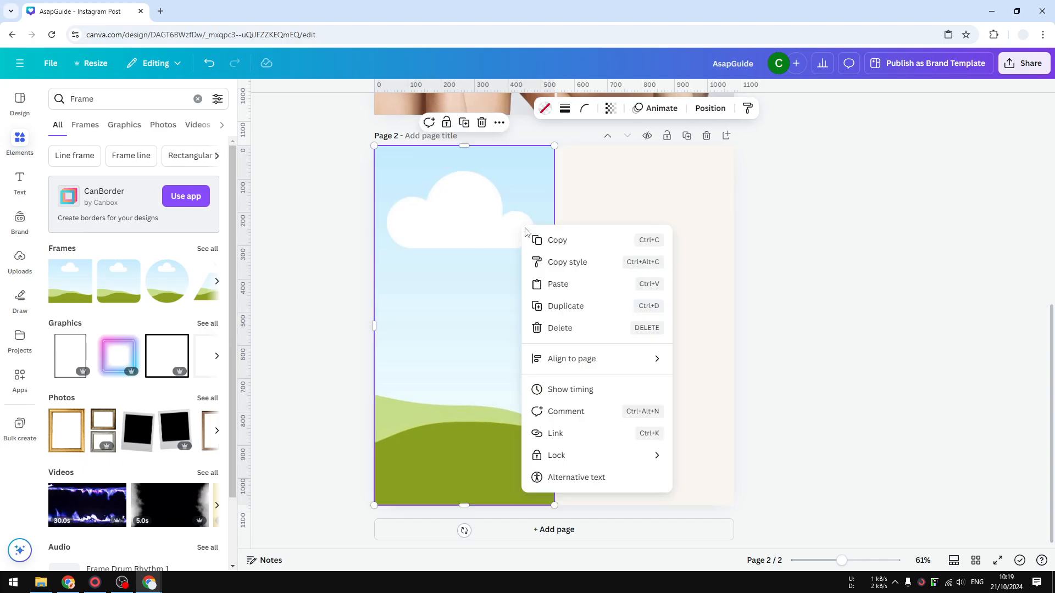
pyautogui.click(575, 311)
pyautogui.moveTo(555, 275); pyautogui.dragTo(657, 277)
pyautogui.click(829, 301)
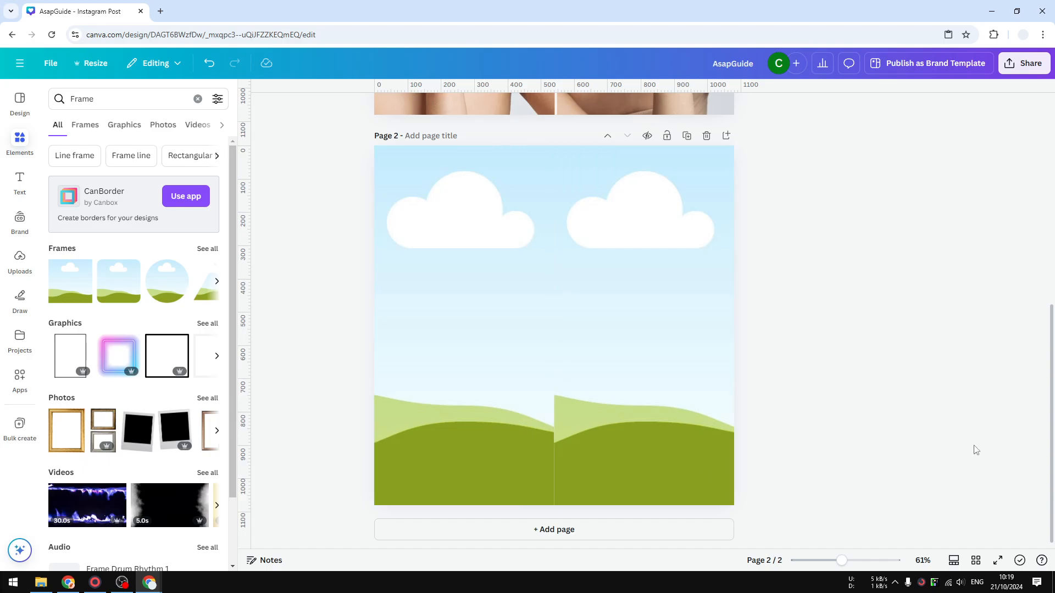
# - Search the elements for "Line" and insert the plain solid line on page 2
pyautogui.click(462, 289)
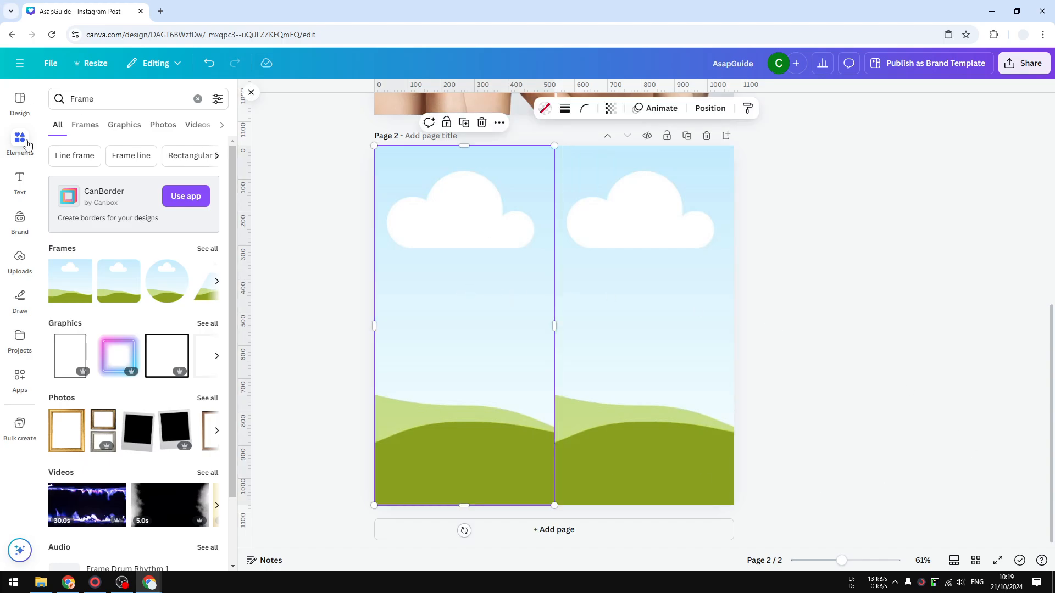
pyautogui.click(110, 96)
pyautogui.doubleClick(109, 96)
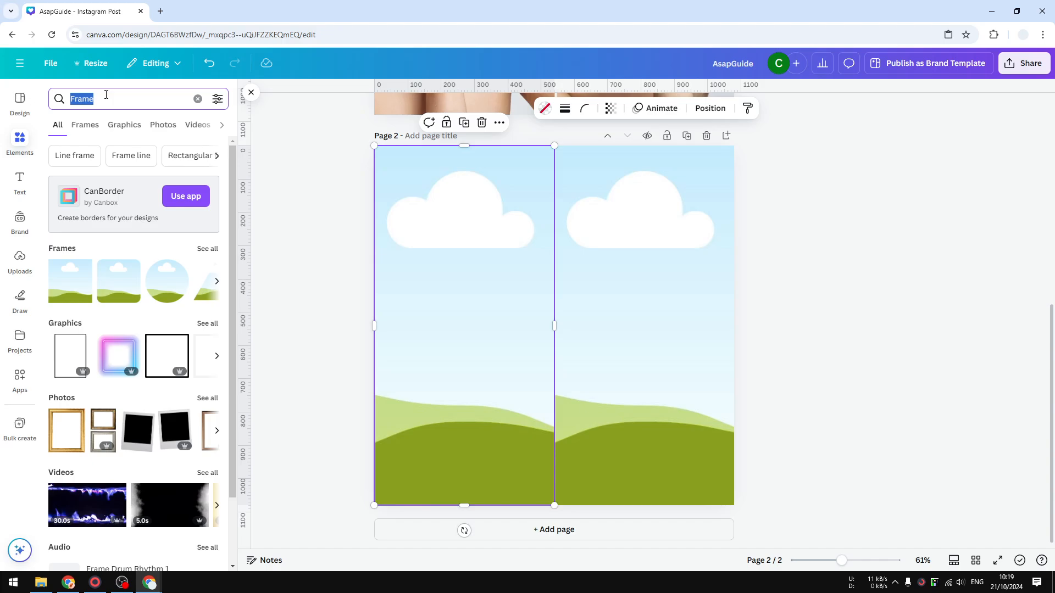
pyautogui.write('Line')
pyautogui.press('Return')
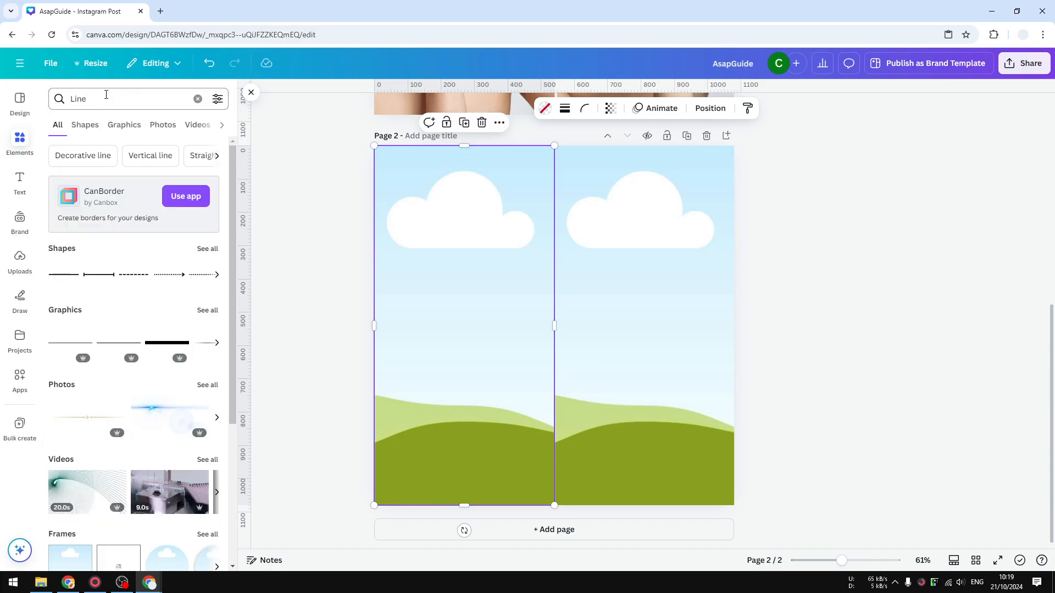
pyautogui.click(65, 276)
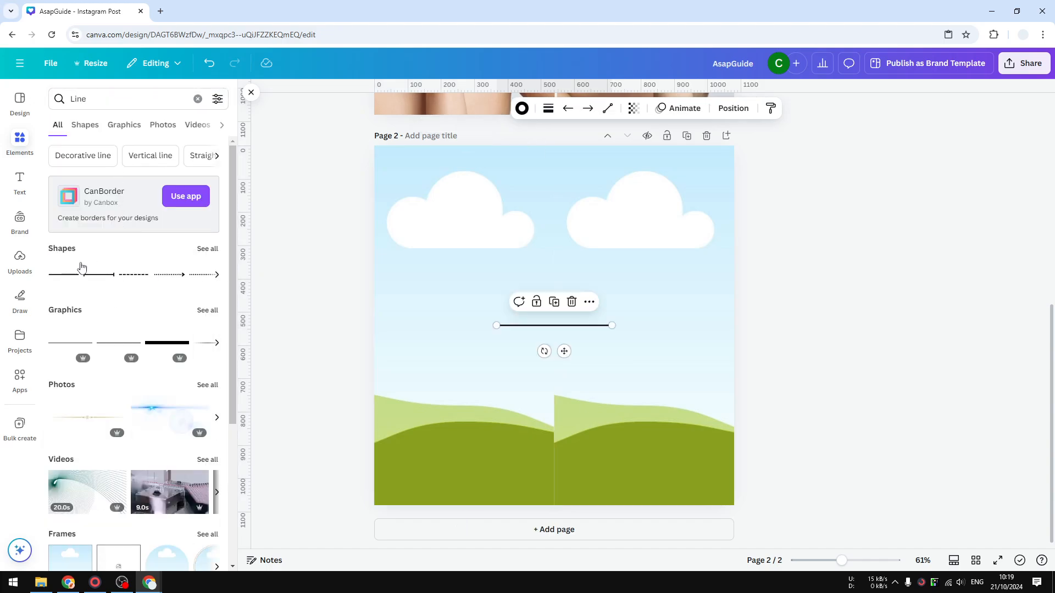
# - Turn the line vertical and align it with the boundary between the two frames
pyautogui.moveTo(563, 351); pyautogui.dragTo(519, 328)
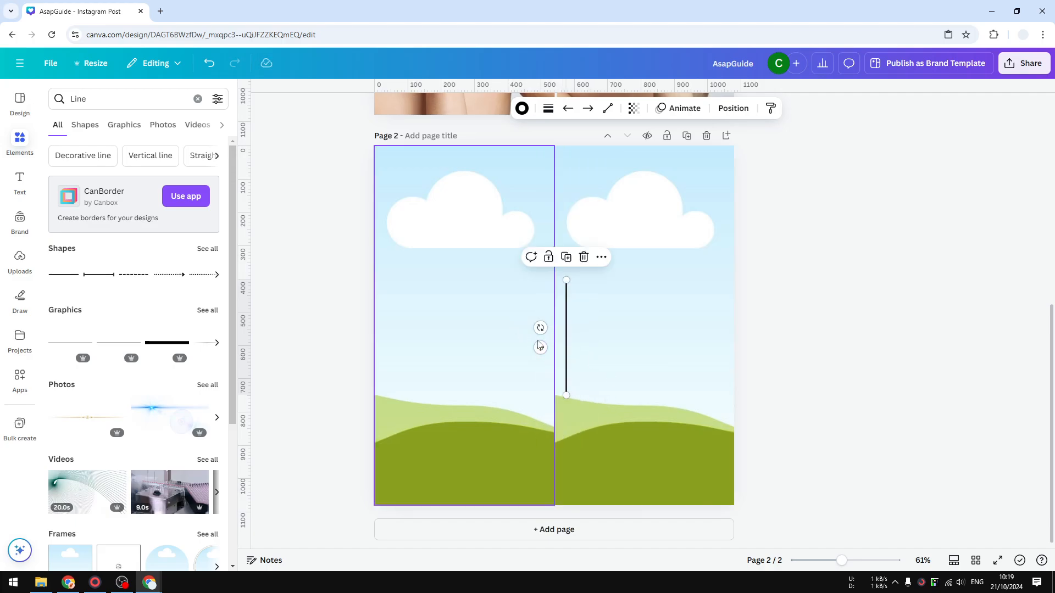
pyautogui.click(535, 342)
pyautogui.click(566, 352)
pyautogui.moveTo(540, 346); pyautogui.dragTo(529, 345)
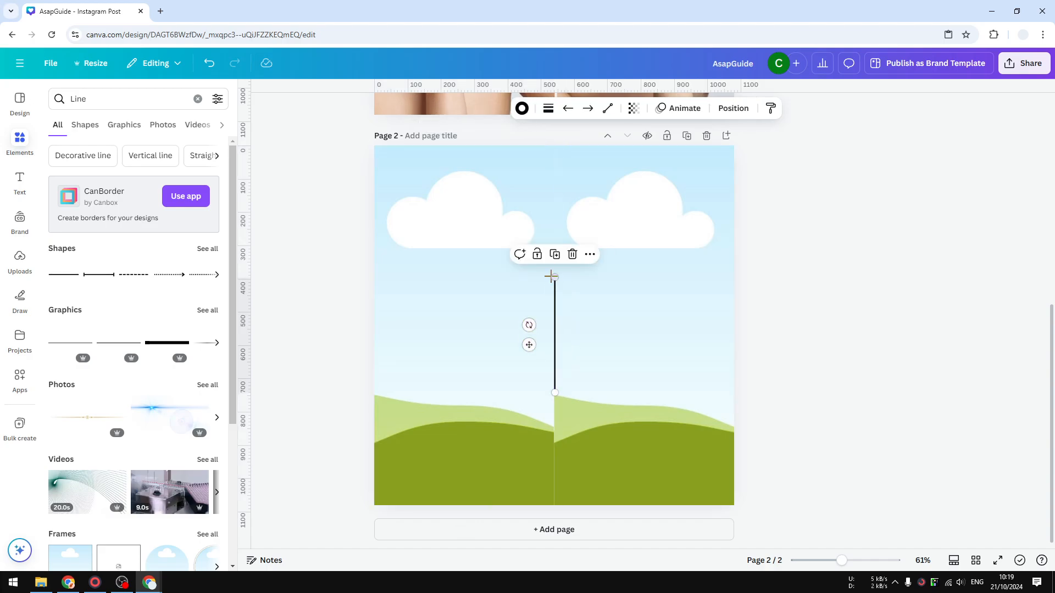
# - Extend both ends of the vertical line so the divider spans the full height of page 2
pyautogui.moveTo(553, 276); pyautogui.dragTo(554, 146)
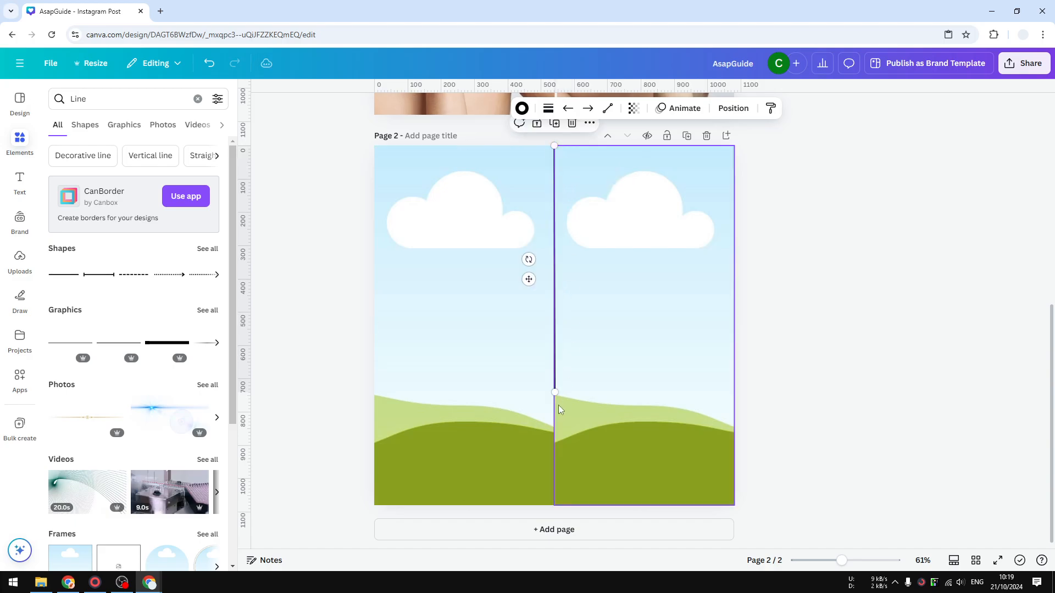
pyautogui.moveTo(554, 392); pyautogui.dragTo(554, 504)
pyautogui.click(783, 446)
pyautogui.click(552, 346)
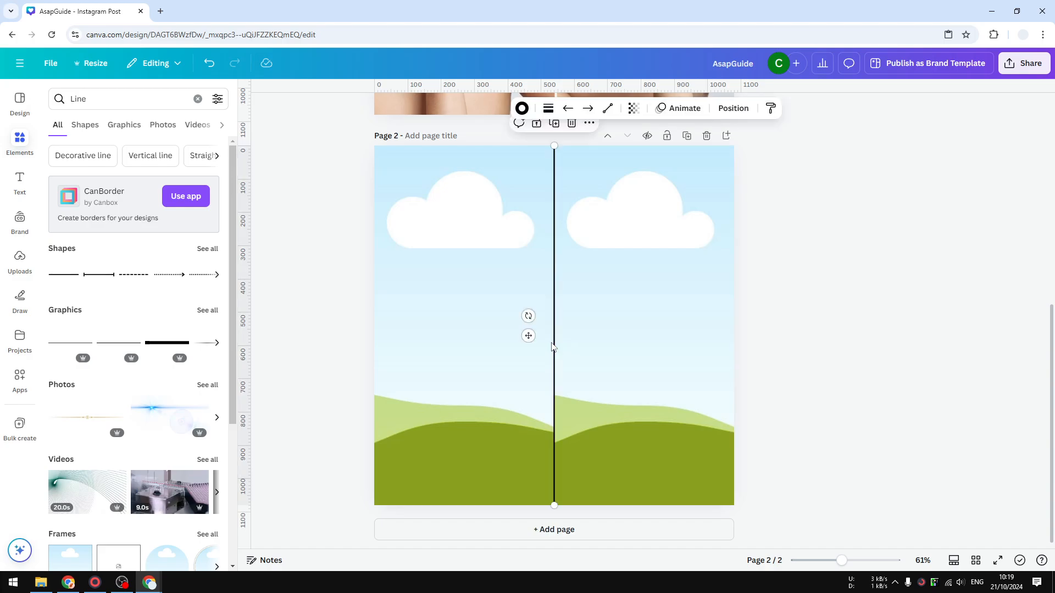
pyautogui.scroll(1, 615, 330)
pyautogui.scroll(3, 630, 337)
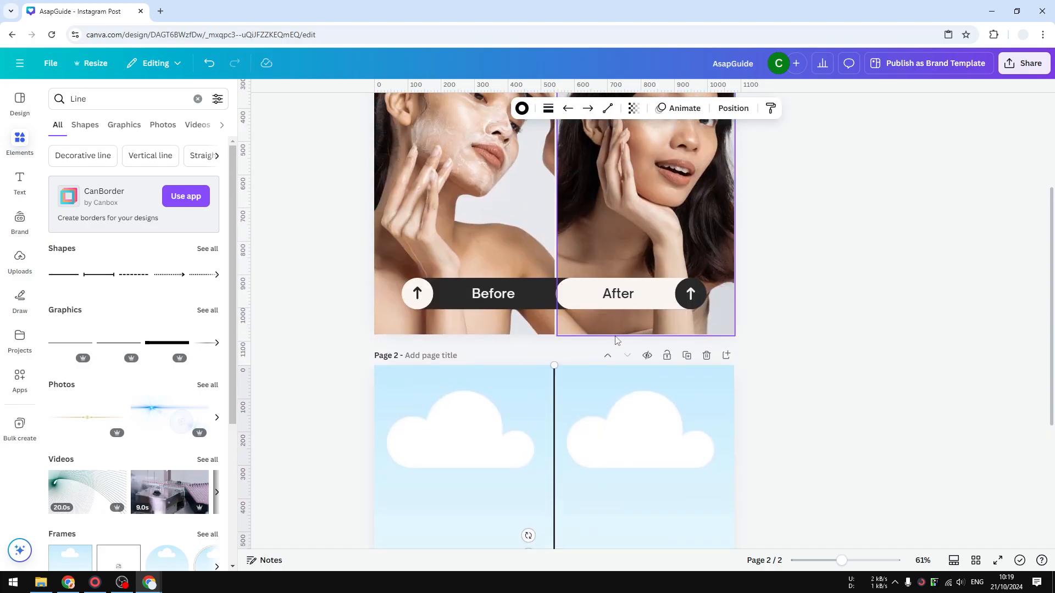
pyautogui.scroll(-2, 421, 306)
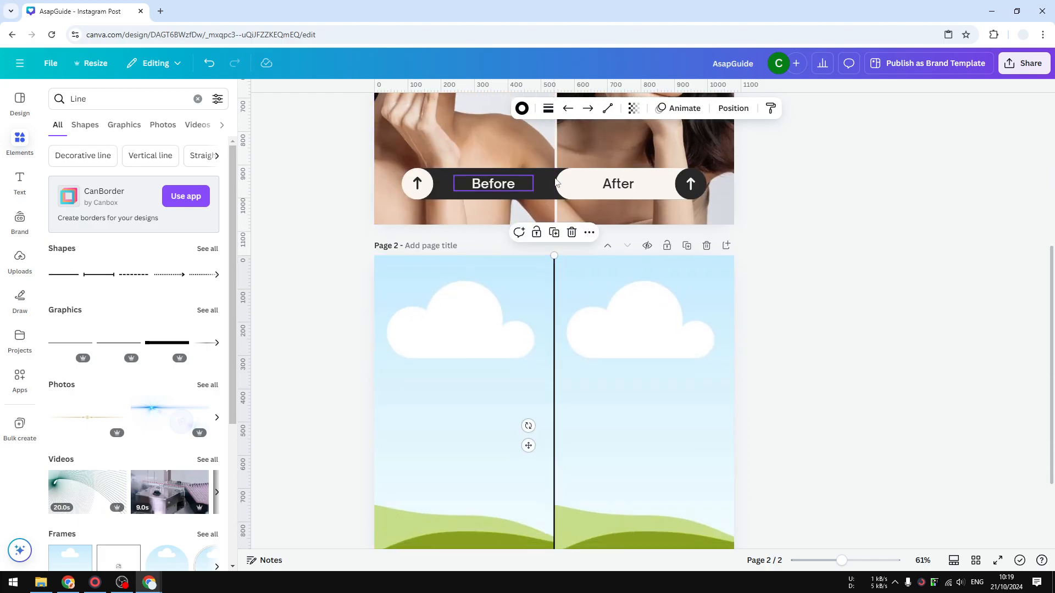
pyautogui.scroll(-2, 828, 364)
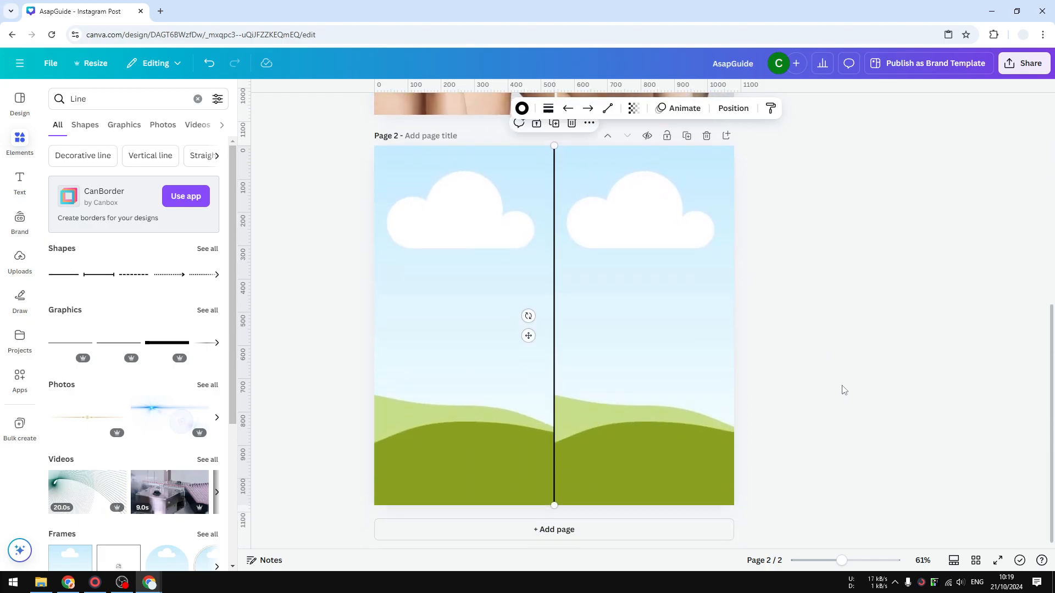
pyautogui.click(840, 391)
# - Add a body text box to page 2 reading "Before"
pyautogui.click(20, 181)
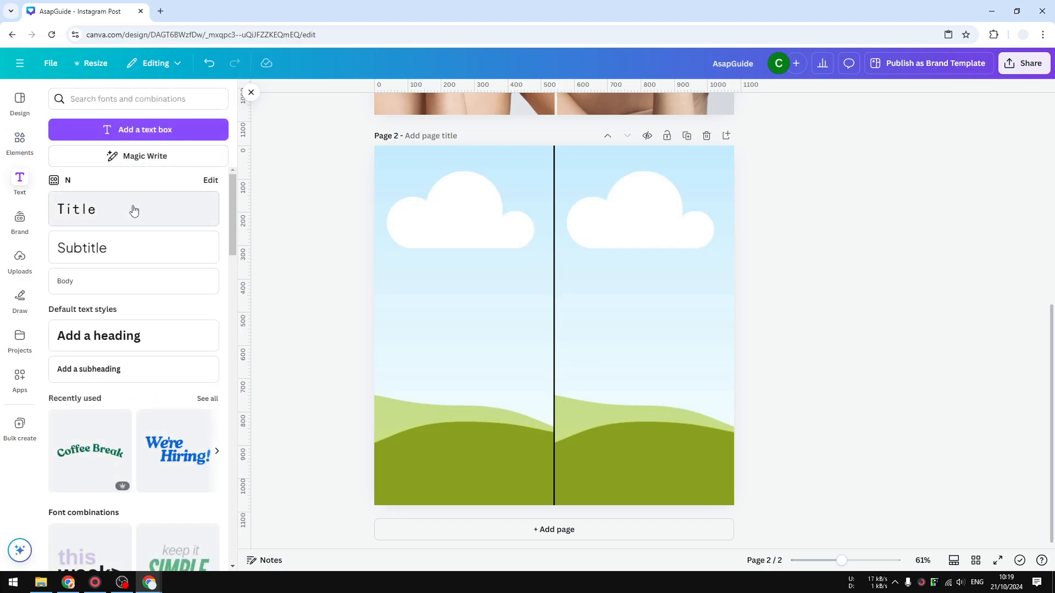
pyautogui.click(112, 285)
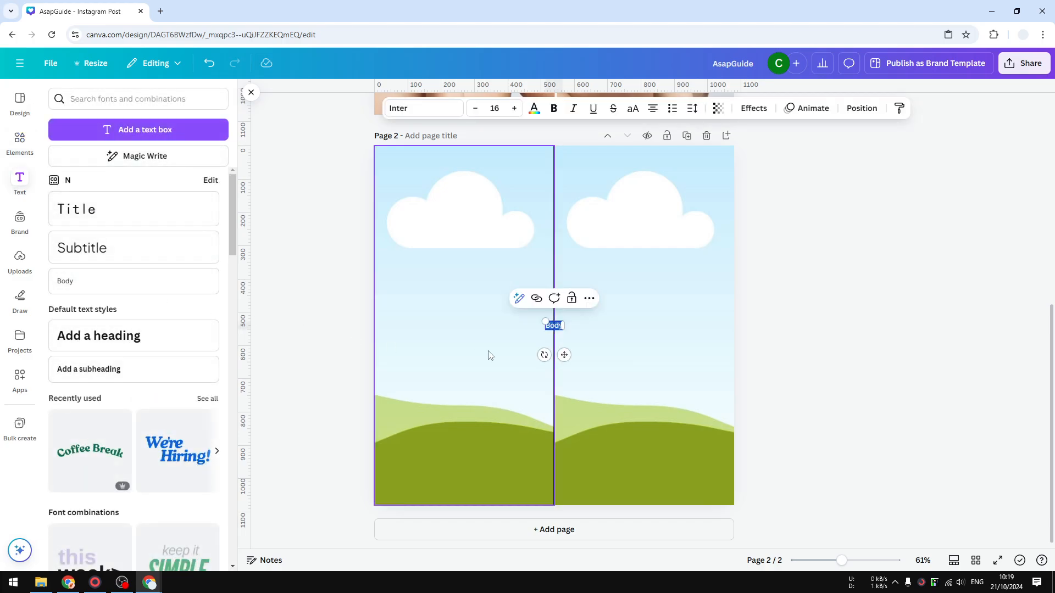
pyautogui.write('Before')
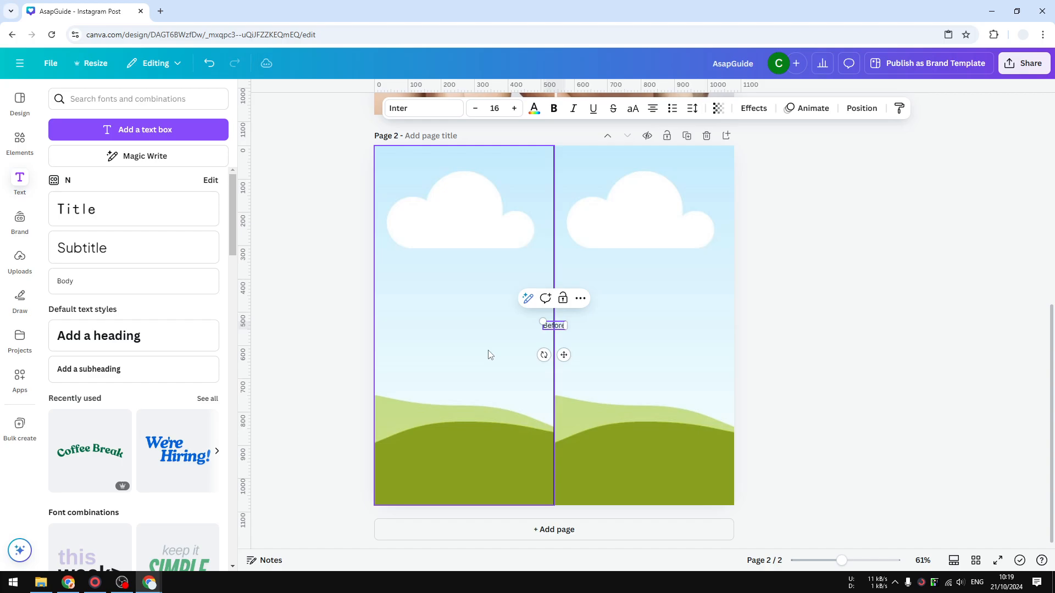
pyautogui.click(580, 344)
# - Enlarge the "Before" text to about size 73.7 and centre it near the bottom of the left frame
pyautogui.click(553, 326)
pyautogui.moveTo(553, 325); pyautogui.dragTo(548, 502)
pyautogui.moveTo(493, 474); pyautogui.dragTo(468, 465)
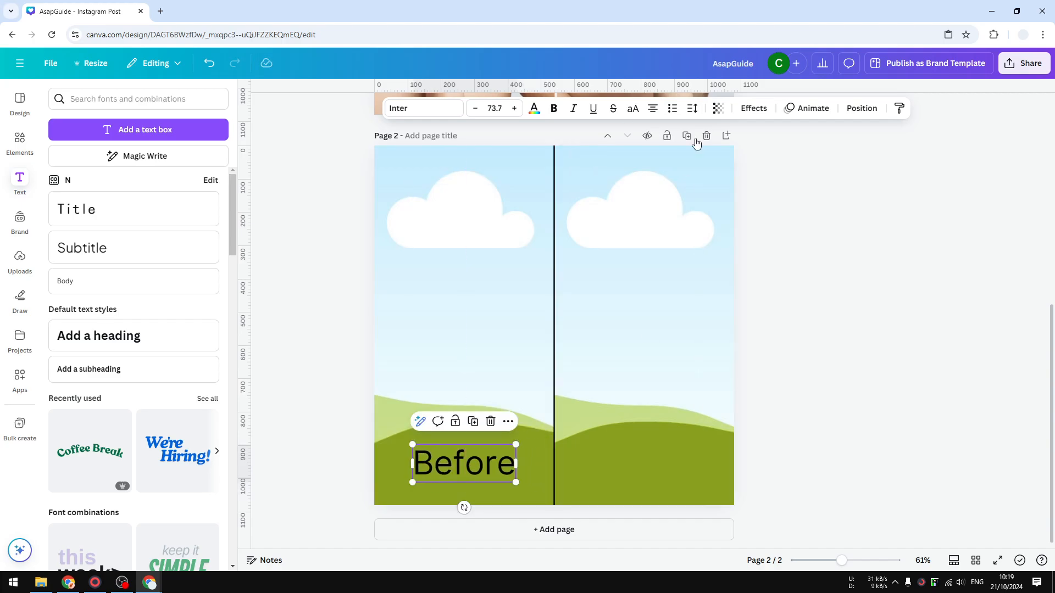
# - Apply the Background effect to the "Before" text with roundness 7, spread 18 and transparency 100
pyautogui.click(753, 108)
pyautogui.click(97, 409)
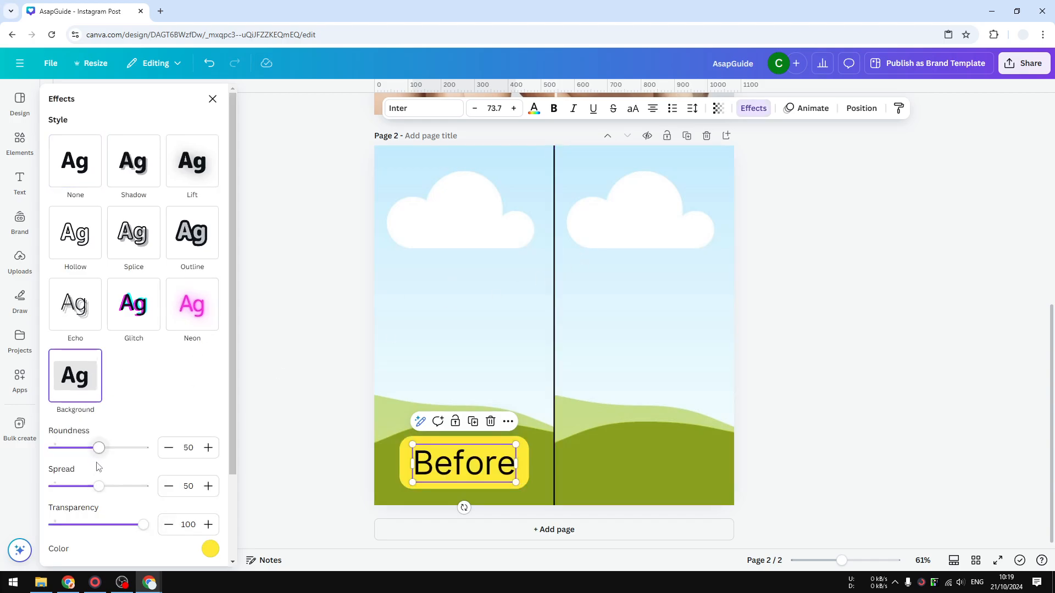
pyautogui.moveTo(99, 448); pyautogui.dragTo(60, 450)
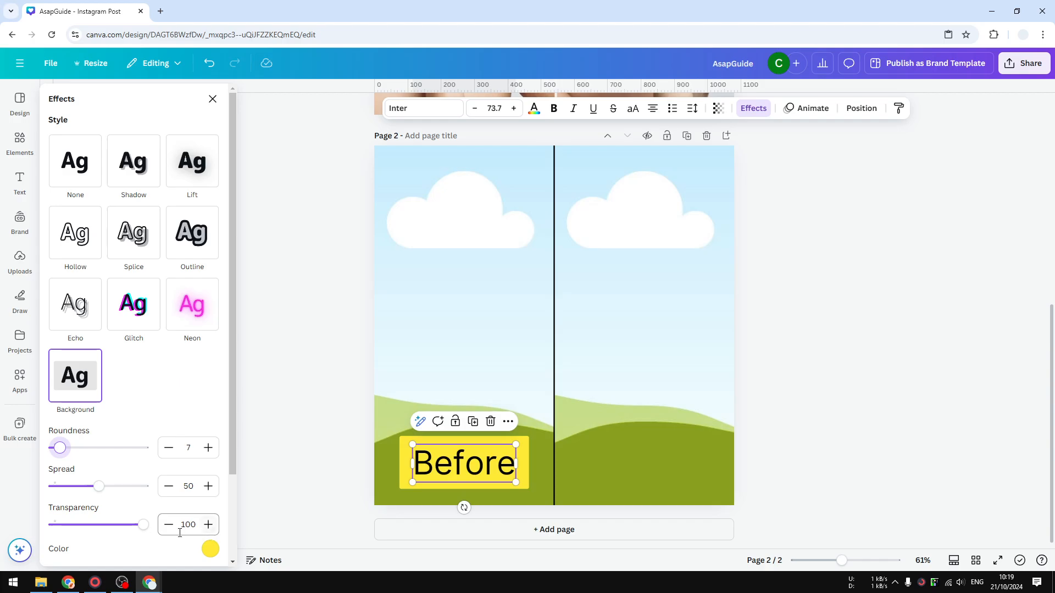
pyautogui.moveTo(99, 486); pyautogui.dragTo(70, 486)
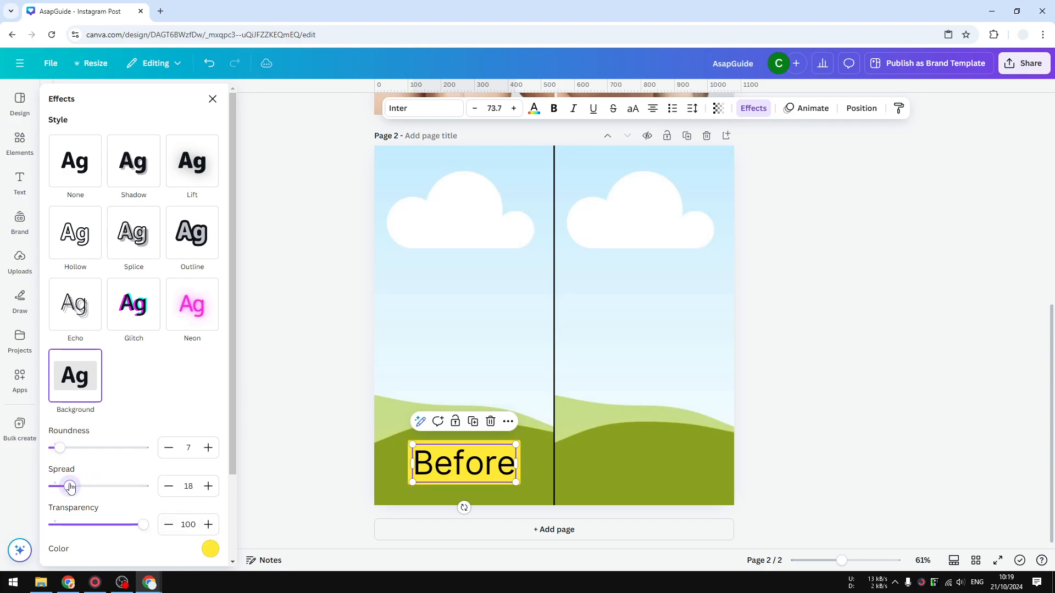
pyautogui.moveTo(140, 528)
pyautogui.mouseDown()
pyautogui.moveTo(125, 525)
pyautogui.moveTo(143, 525)
pyautogui.mouseUp()
# - Set the background effect's colour behind the "Before" text to white from the default solid colours
pyautogui.click(210, 549)
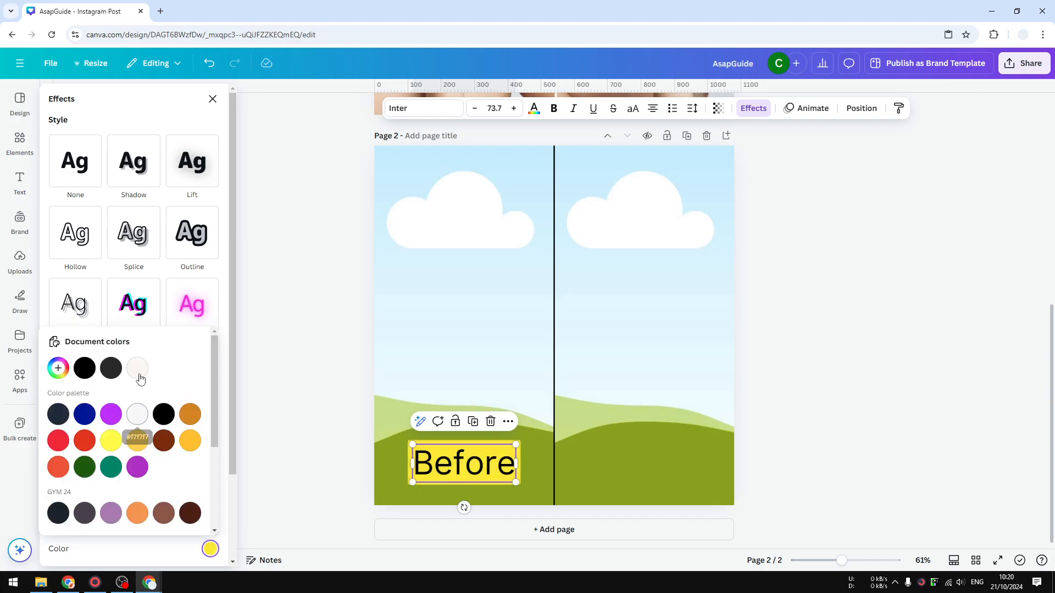
pyautogui.scroll(-3, 110, 478)
pyautogui.click(189, 440)
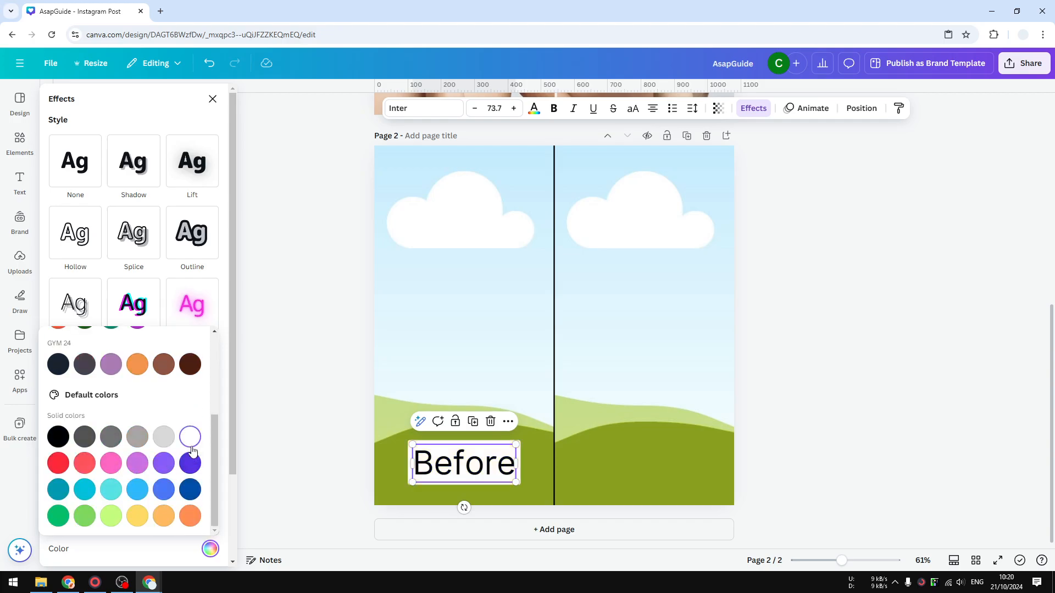
# - Replace the left label's text with "BEFORE" in capitals and select all of it
pyautogui.doubleClick(513, 467)
pyautogui.write('BE')
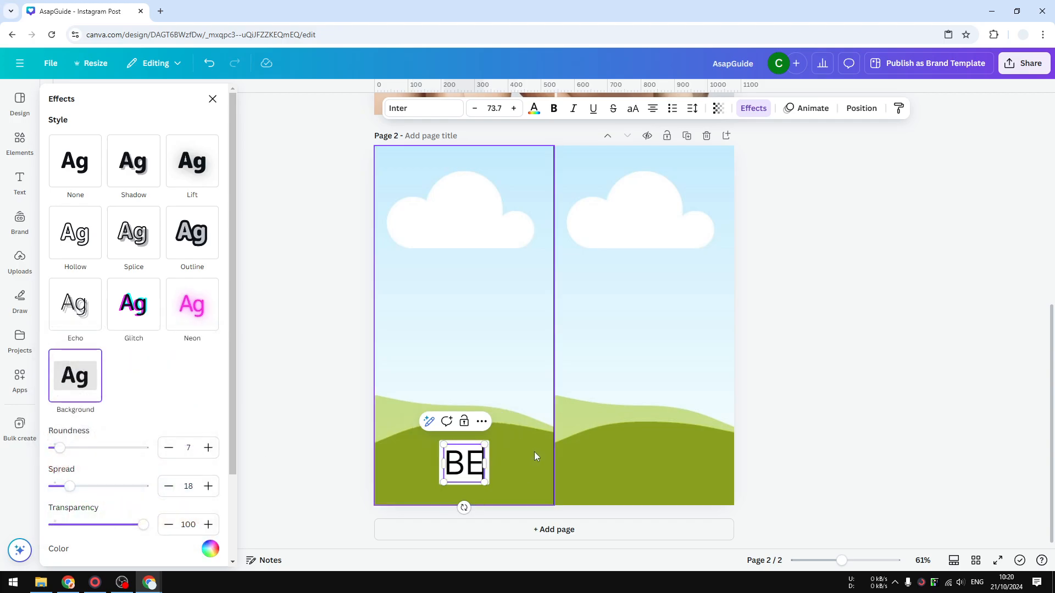
pyautogui.write('FORE')
pyautogui.hotkey('ctrl', 'a')
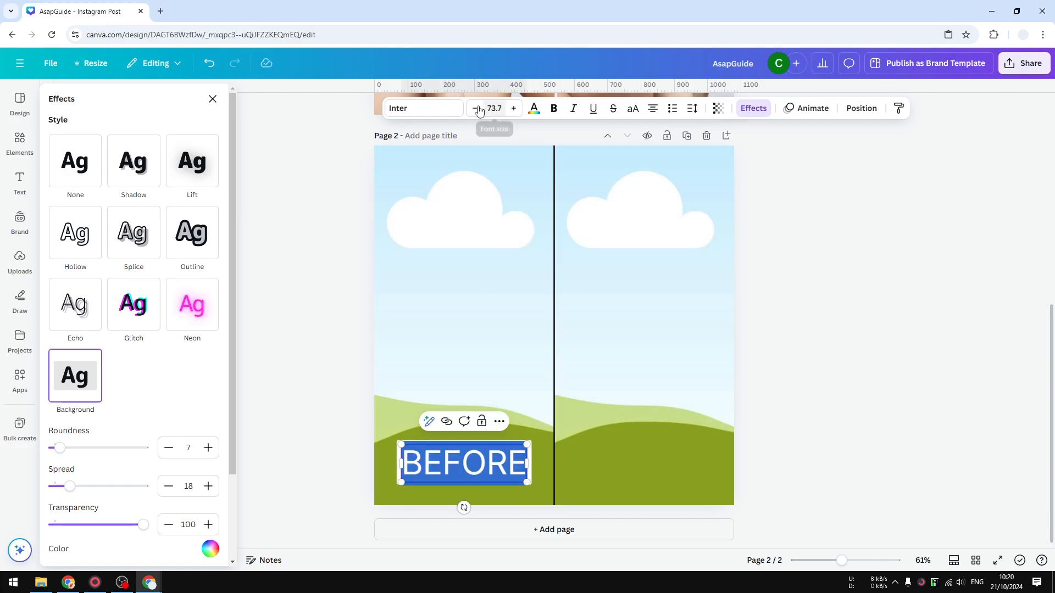
# - Make the "BEFORE" label bold and set its font size to 42
pyautogui.click(553, 109)
pyautogui.click(494, 108)
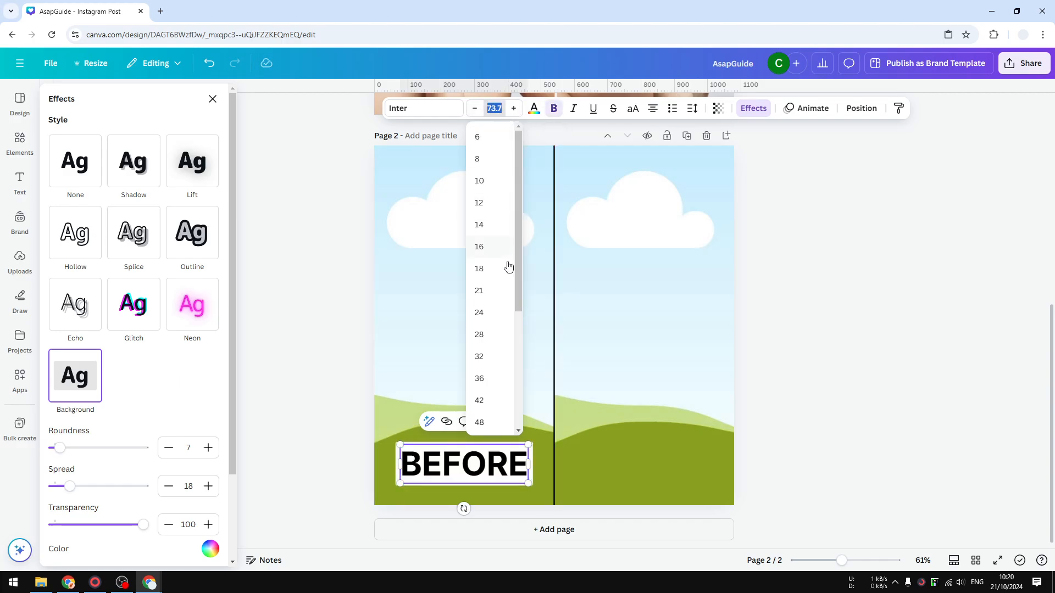
pyautogui.click(486, 400)
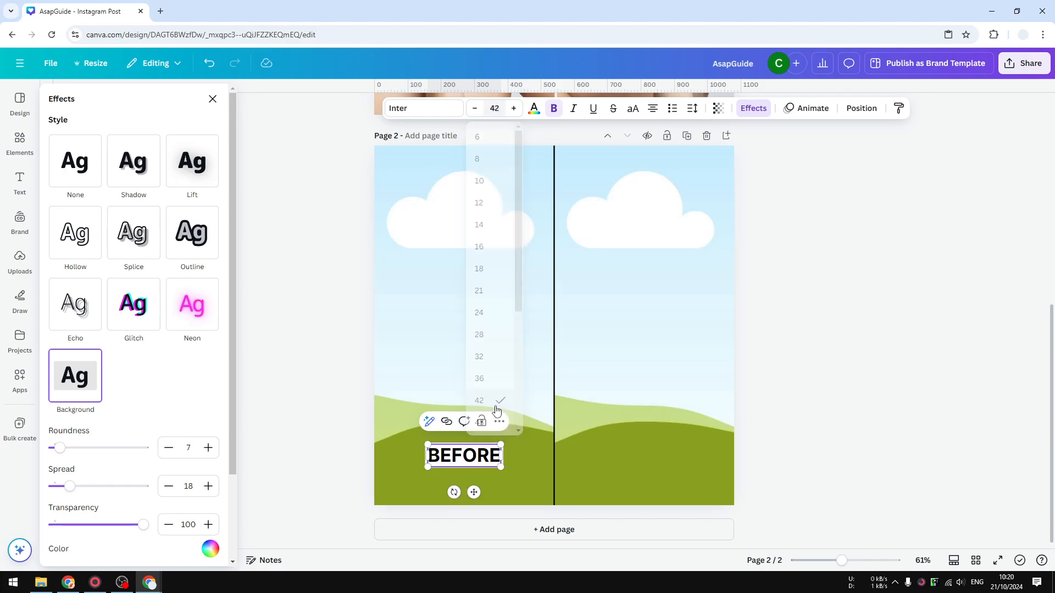
pyautogui.click(908, 447)
pyautogui.click(785, 446)
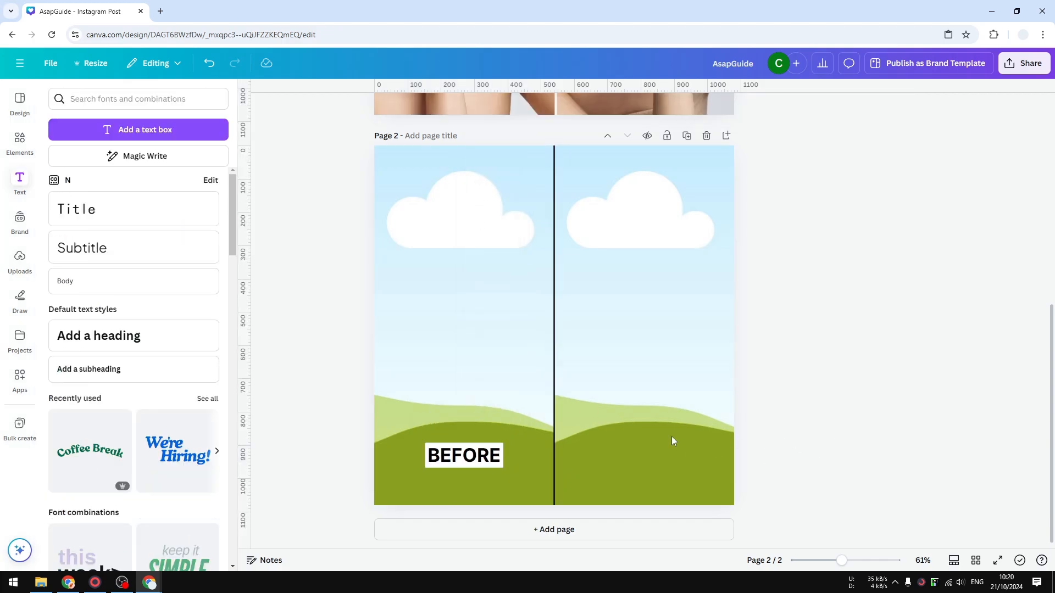
# - Duplicate the "BEFORE" label and centre the copy near the bottom of the right frame, level with the original
pyautogui.rightClick(466, 457)
pyautogui.click(511, 327)
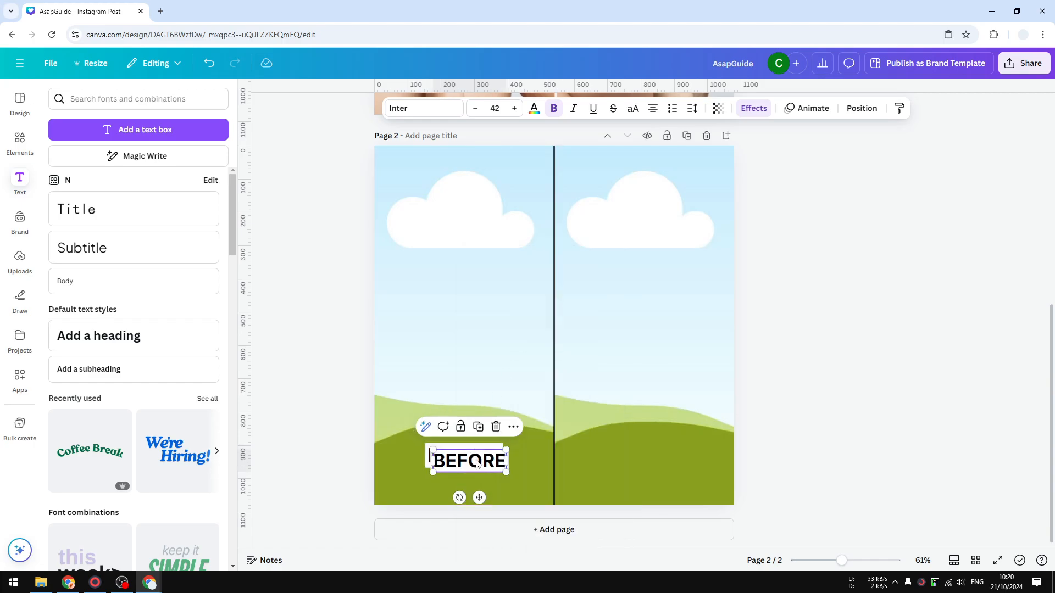
pyautogui.moveTo(470, 456)
pyautogui.mouseDown()
pyautogui.moveTo(667, 458)
pyautogui.moveTo(455, 457)
pyautogui.mouseUp()
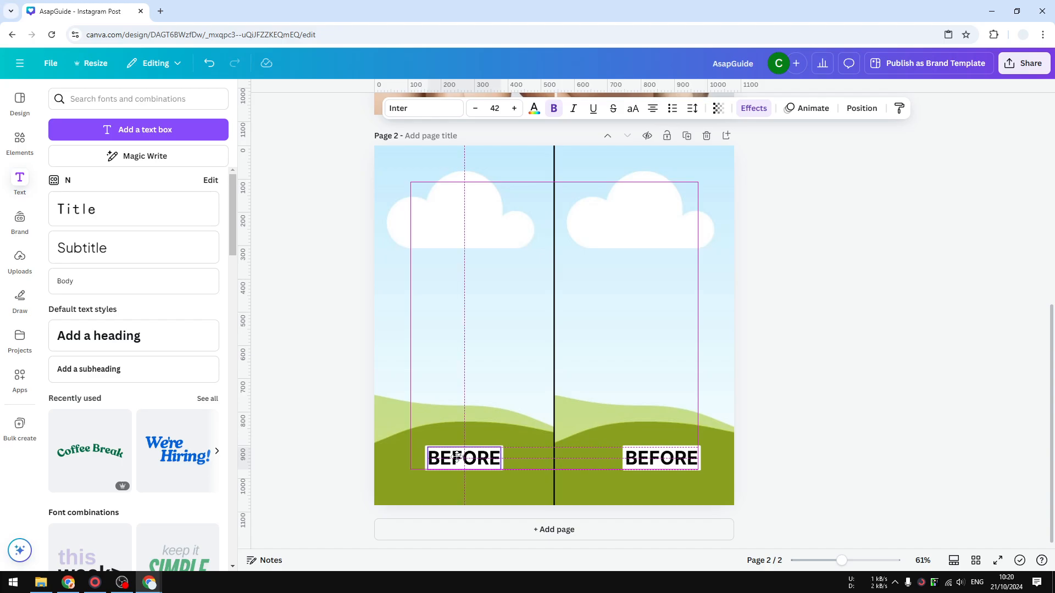
pyautogui.moveTo(667, 457)
pyautogui.mouseDown()
pyautogui.moveTo(644, 457)
pyautogui.moveTo(661, 456)
pyautogui.moveTo(653, 460)
pyautogui.mouseUp()
# - Replace the right label's text with "AFTER" in capitals
pyautogui.doubleClick(653, 461)
pyautogui.write('AFTER')
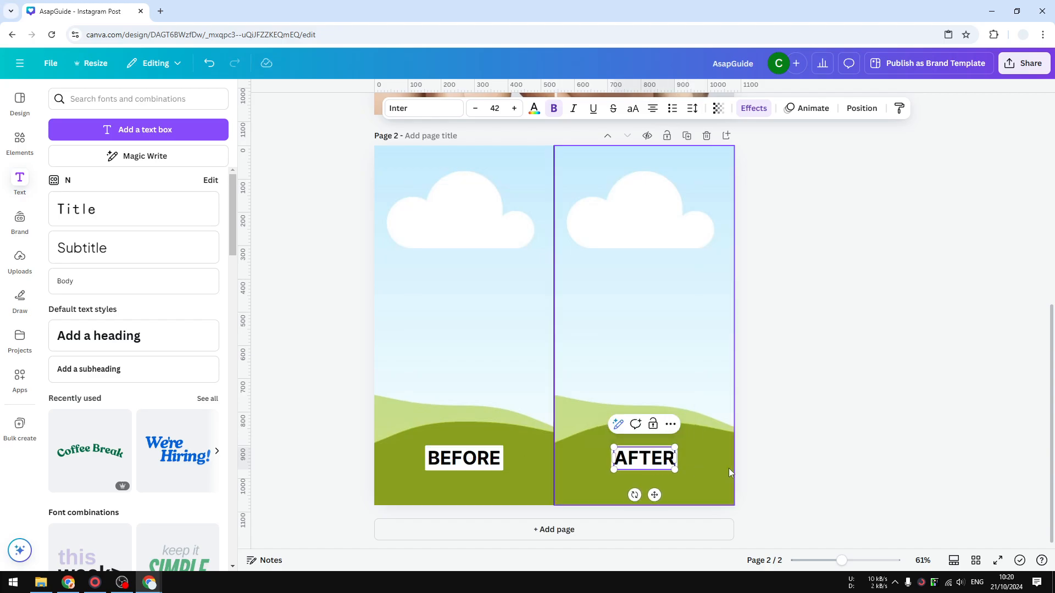
pyautogui.click(701, 463)
# - Set the "AFTER" label's text colour to white from the default solid colours
pyautogui.click(657, 462)
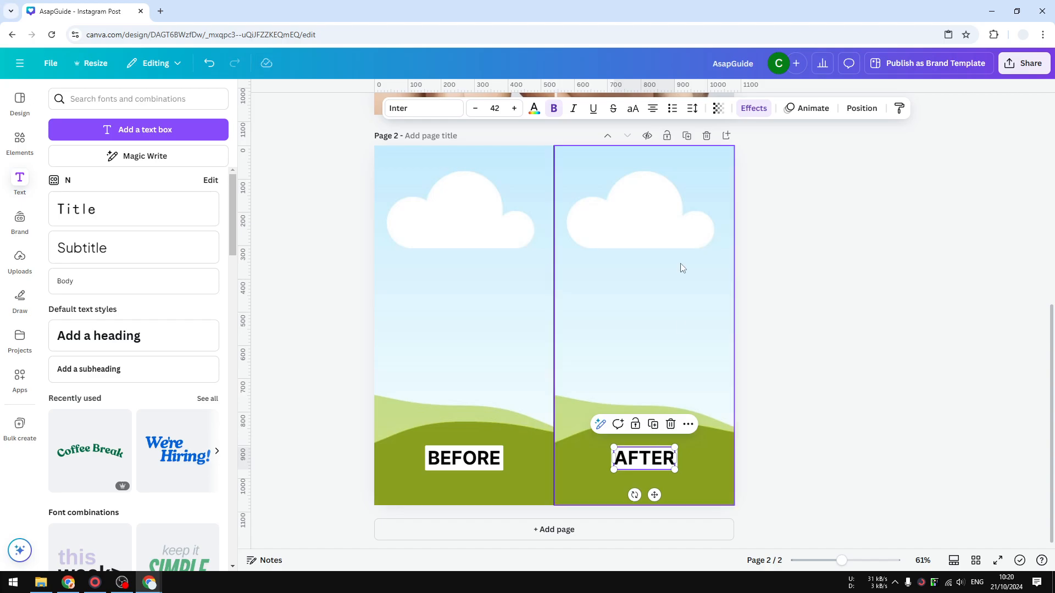
pyautogui.click(534, 108)
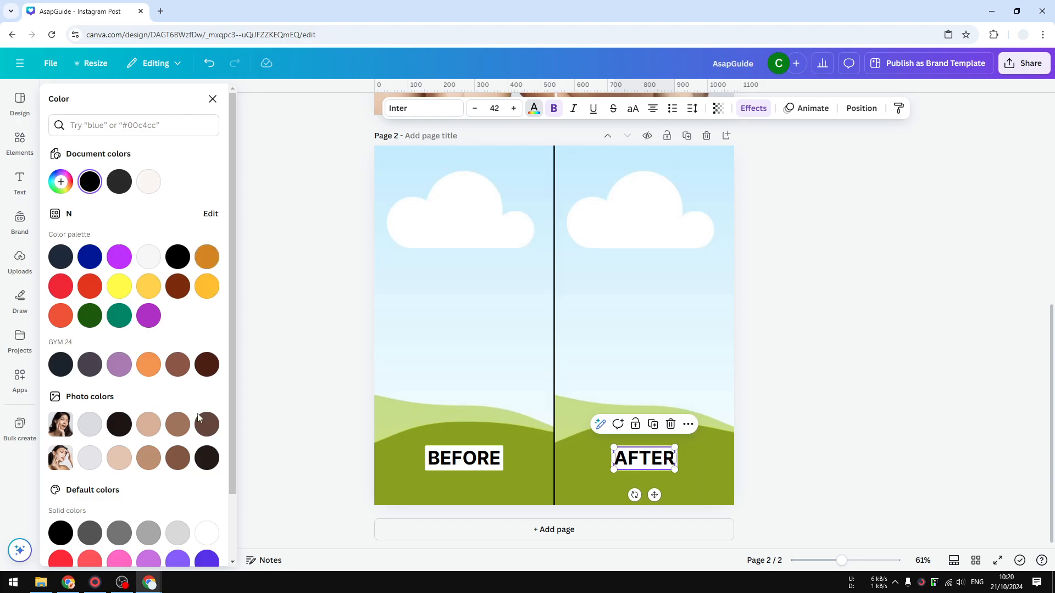
pyautogui.click(208, 532)
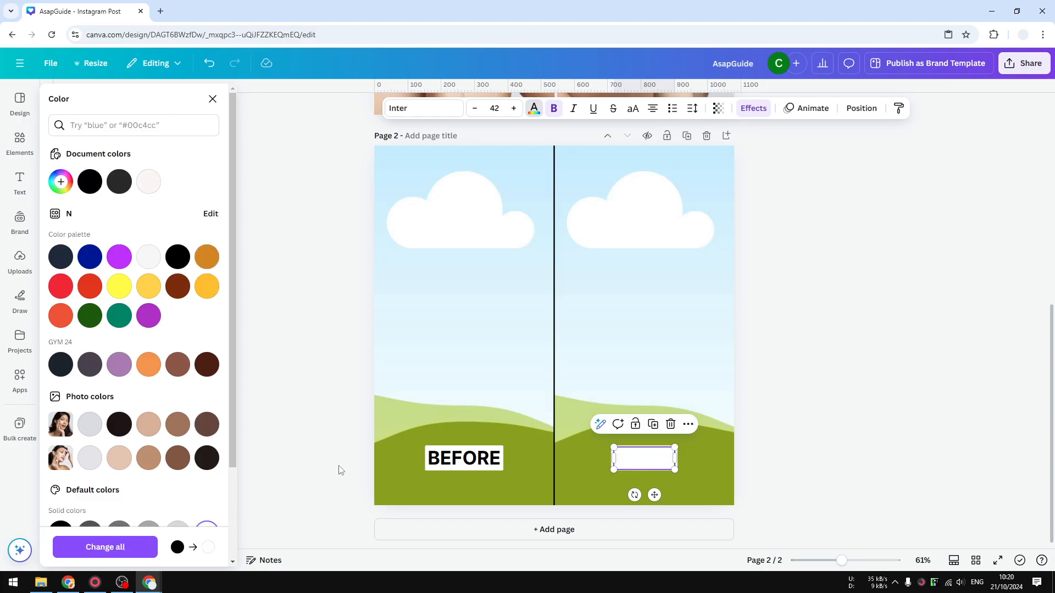
# - Set the background effect's colour behind the "AFTER" text to black from the document colours
pyautogui.click(754, 108)
pyautogui.click(210, 550)
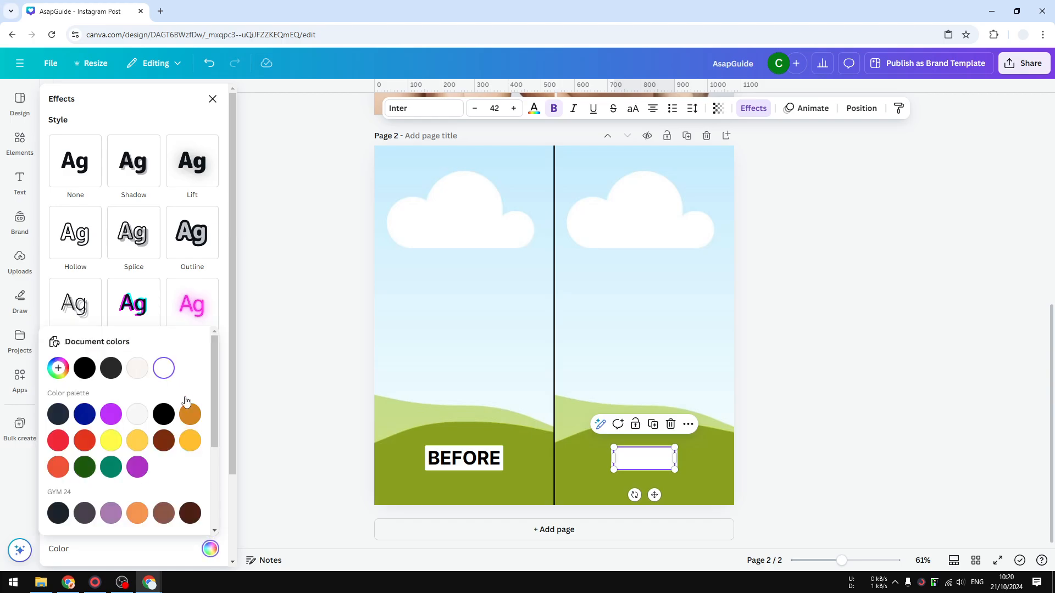
pyautogui.click(85, 368)
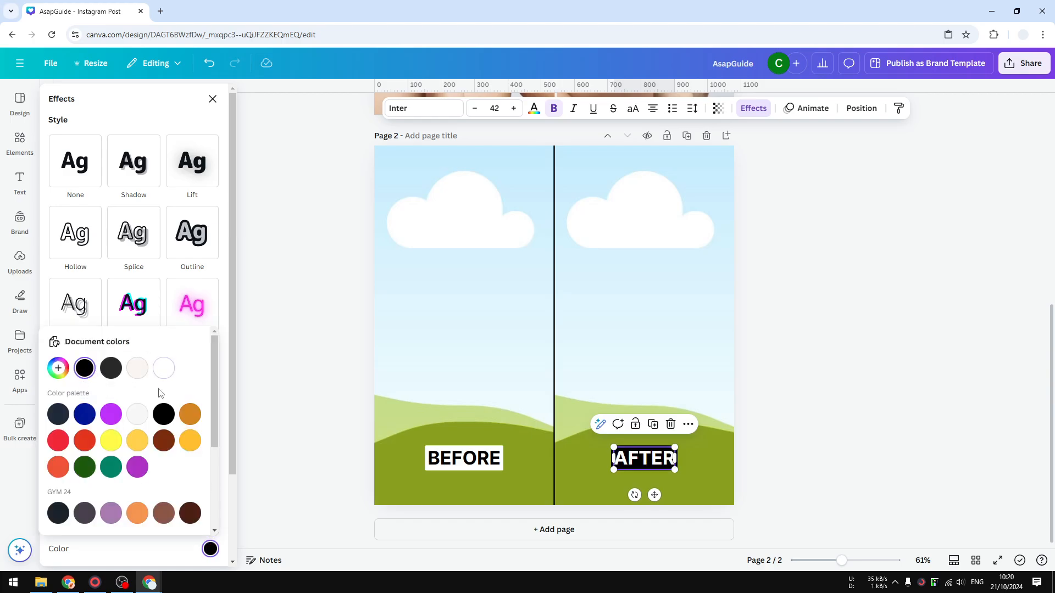
pyautogui.click(892, 427)
pyautogui.click(800, 392)
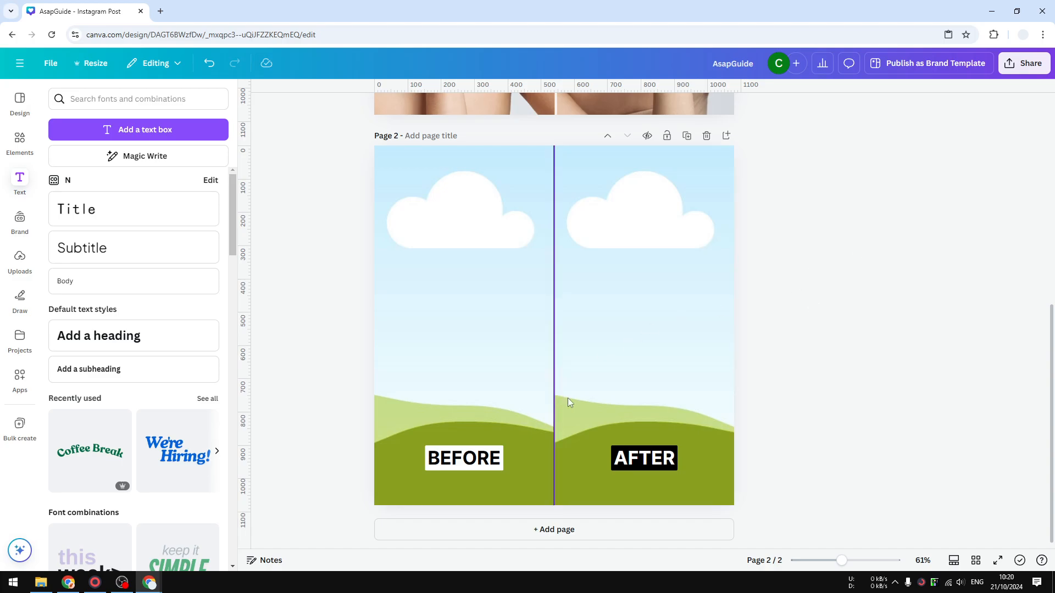
# - Open the elements library
pyautogui.click(19, 140)
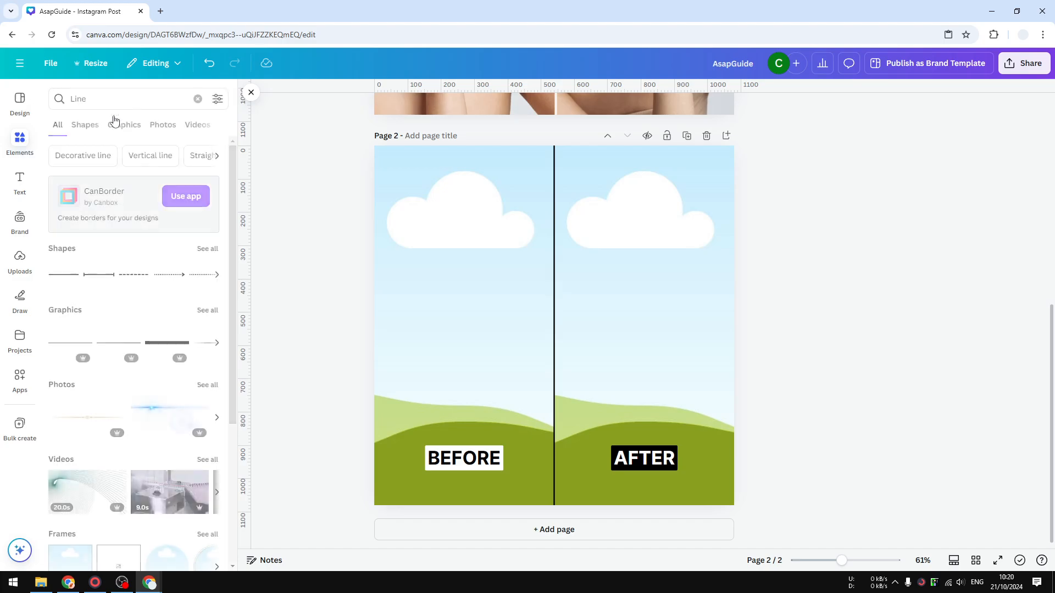